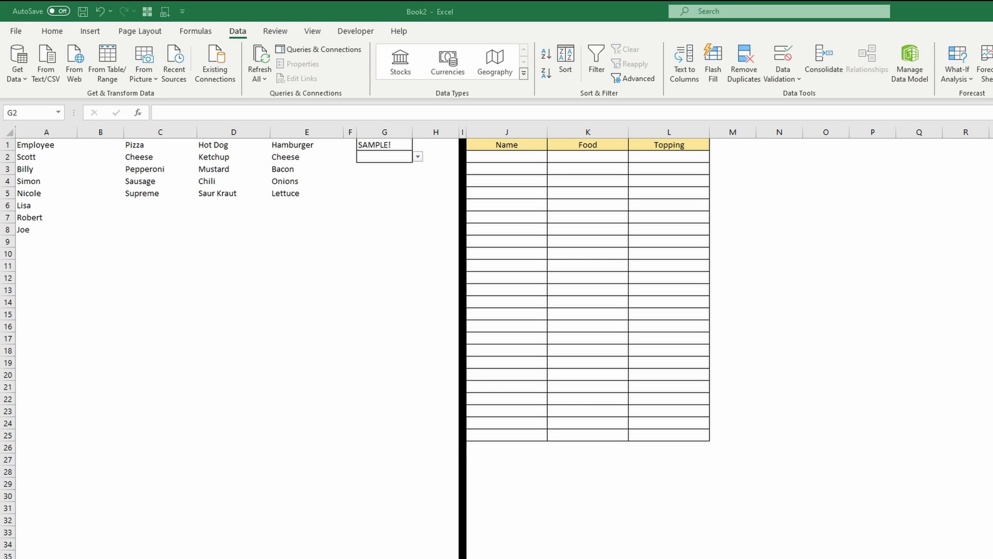
- Pick Billy, then Simon, from the sample name drop-down in G2
{"action": "left_click", "coordinate": [417, 158]}
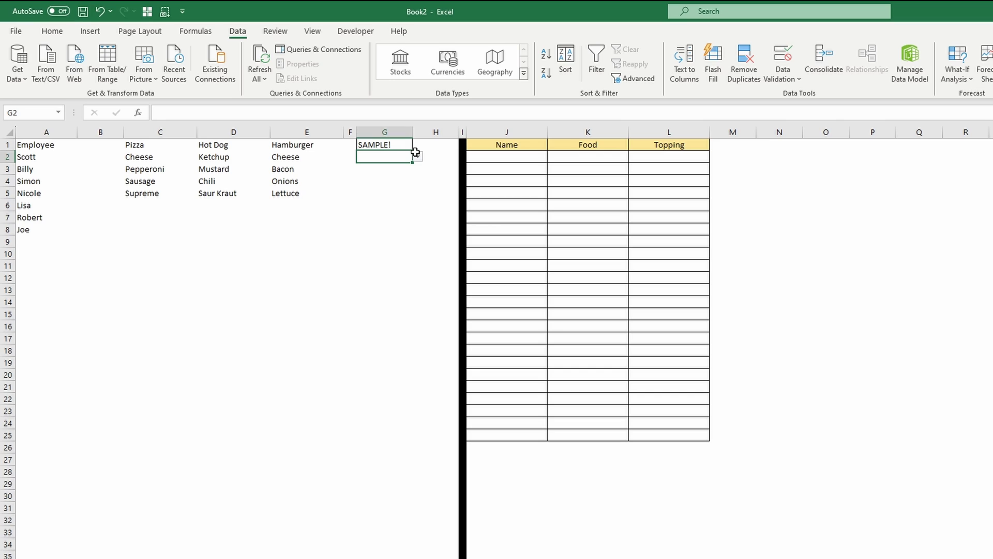
{"action": "left_click", "coordinate": [417, 156]}
{"action": "left_click", "coordinate": [397, 180]}
{"action": "left_click", "coordinate": [417, 157]}
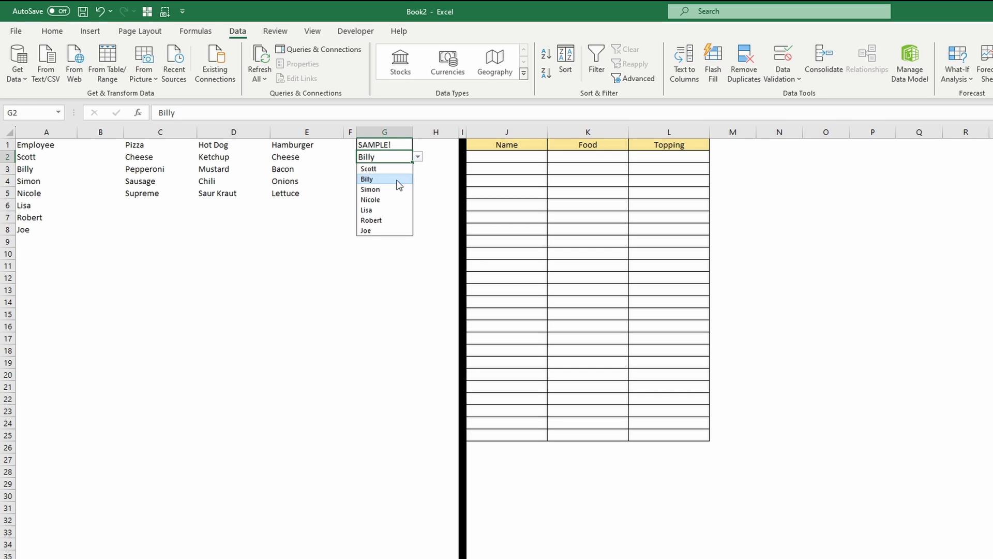
{"action": "left_click", "coordinate": [389, 189]}
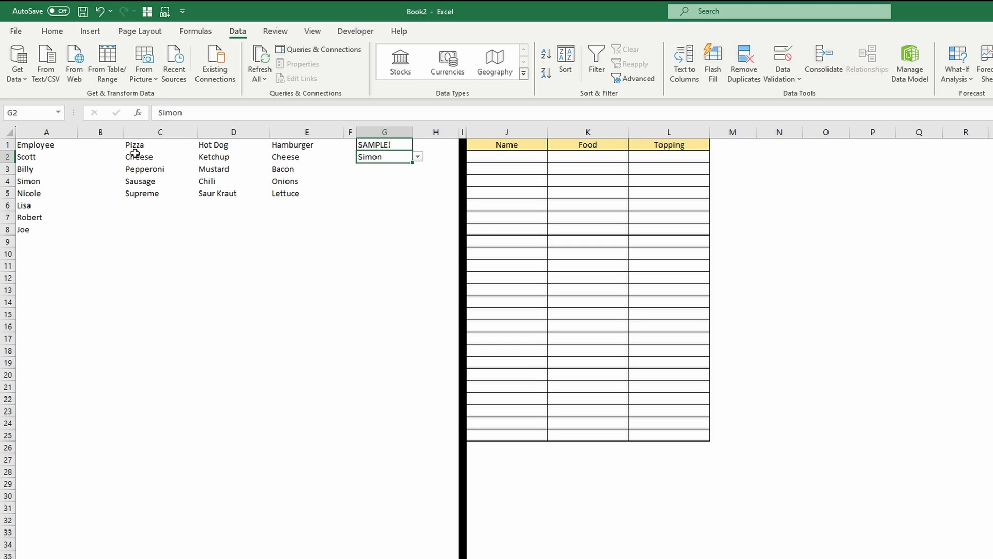
- Select the Pizza and Hot Dog topping lists in columns C and D, then return to G2
{"action": "left_click", "coordinate": [156, 146]}
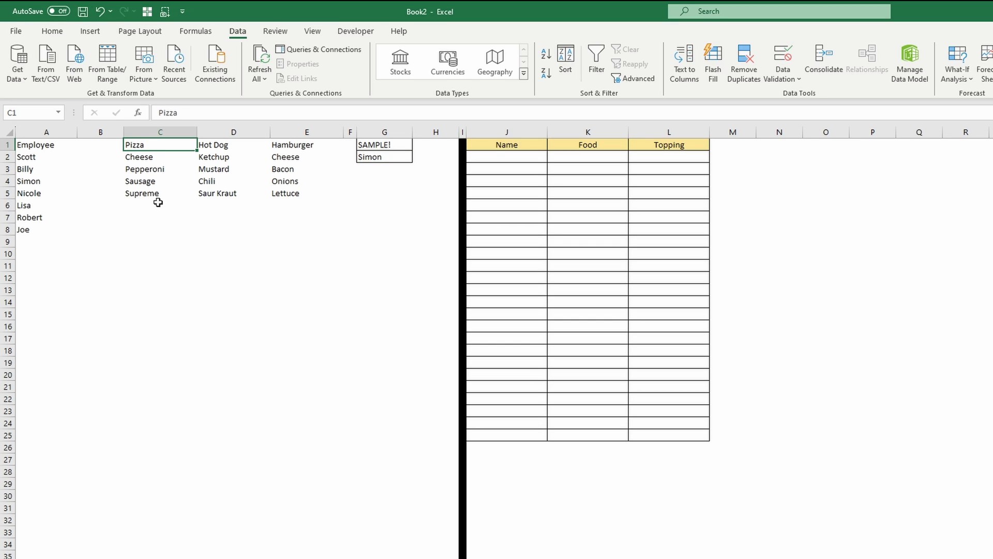
{"action": "left_click_drag", "start_coordinate": [155, 162], "coordinate": [156, 192]}
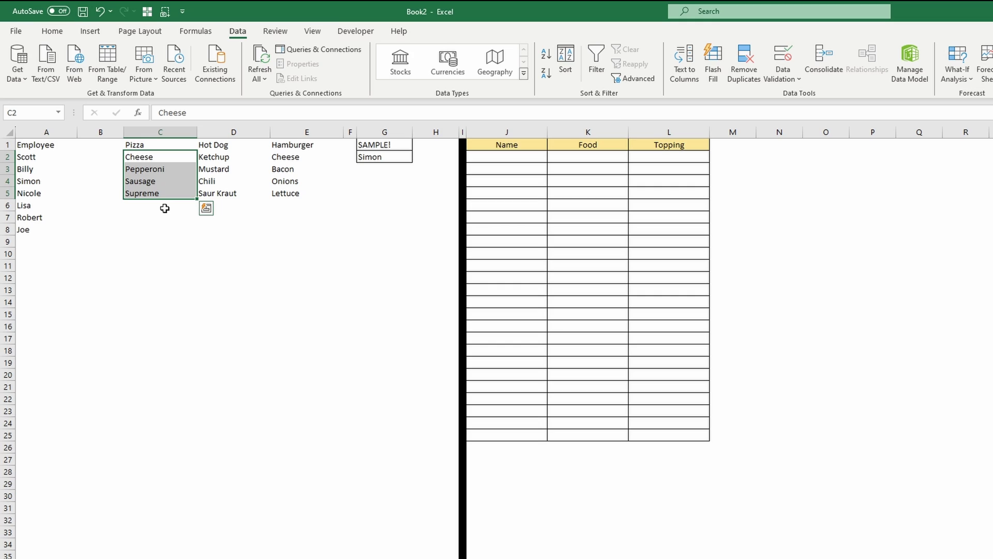
{"action": "left_click", "coordinate": [220, 146]}
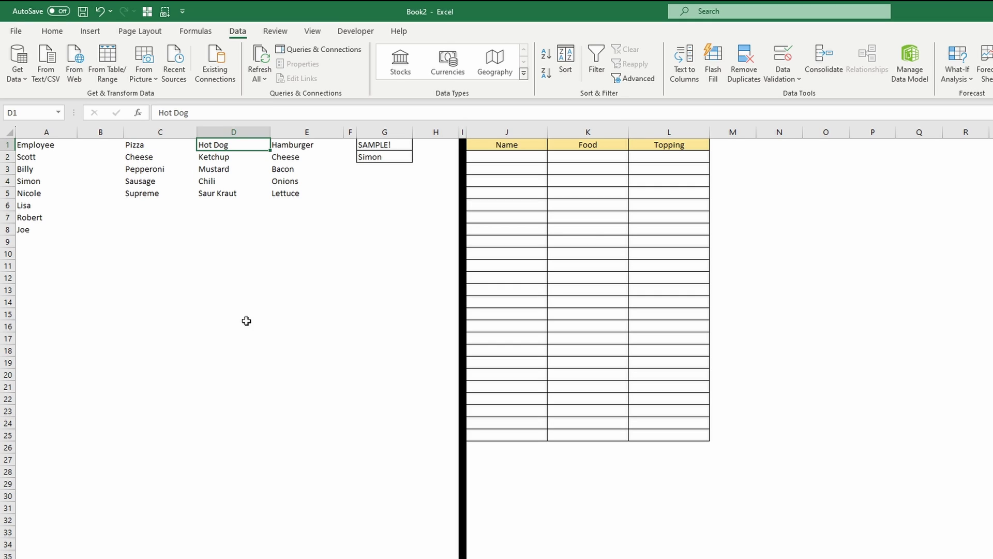
{"action": "left_click_drag", "start_coordinate": [224, 157], "coordinate": [231, 195]}
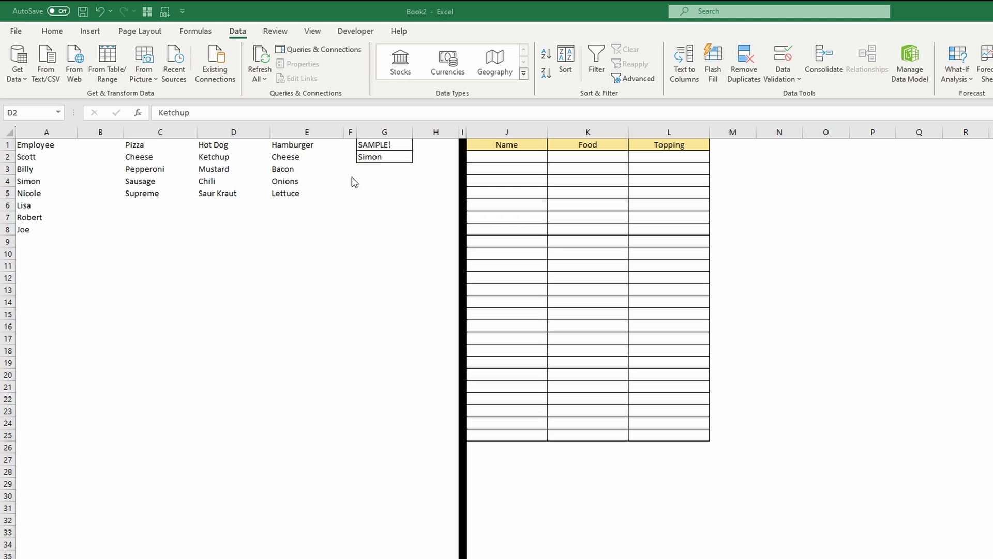
{"action": "left_click", "coordinate": [385, 159]}
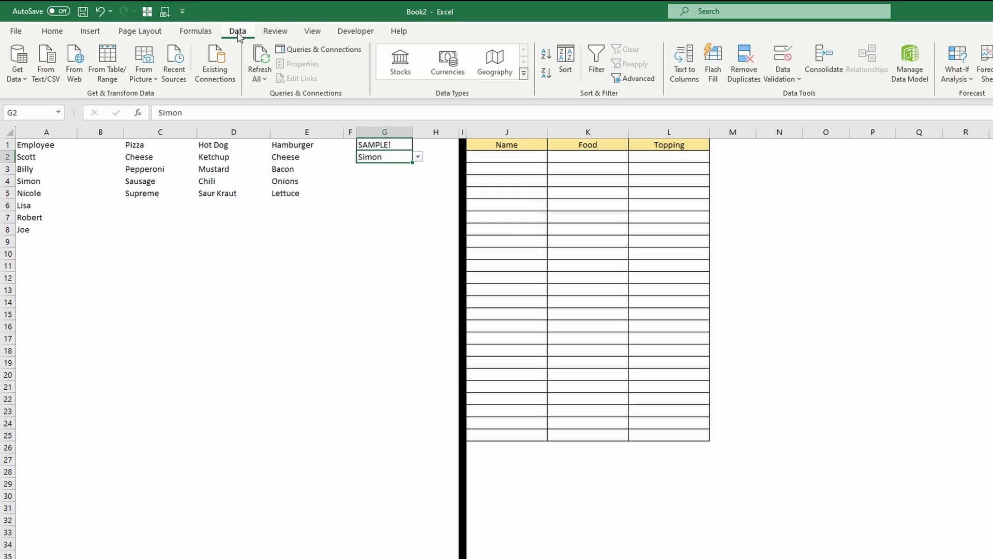
{"action": "left_click", "coordinate": [790, 82]}
{"action": "left_click", "coordinate": [800, 93]}
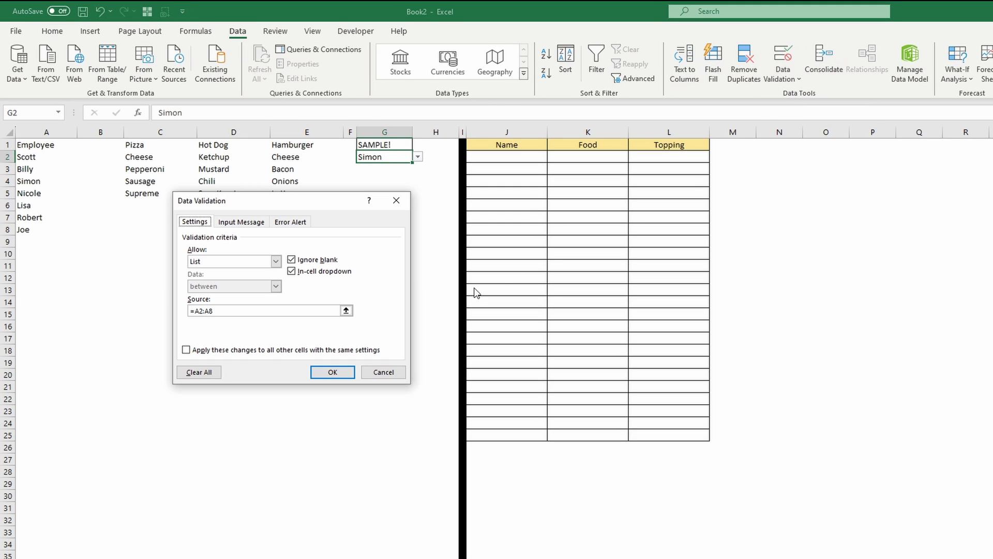
{"action": "left_click", "coordinate": [210, 311]}
{"action": "type", "text": "8"}
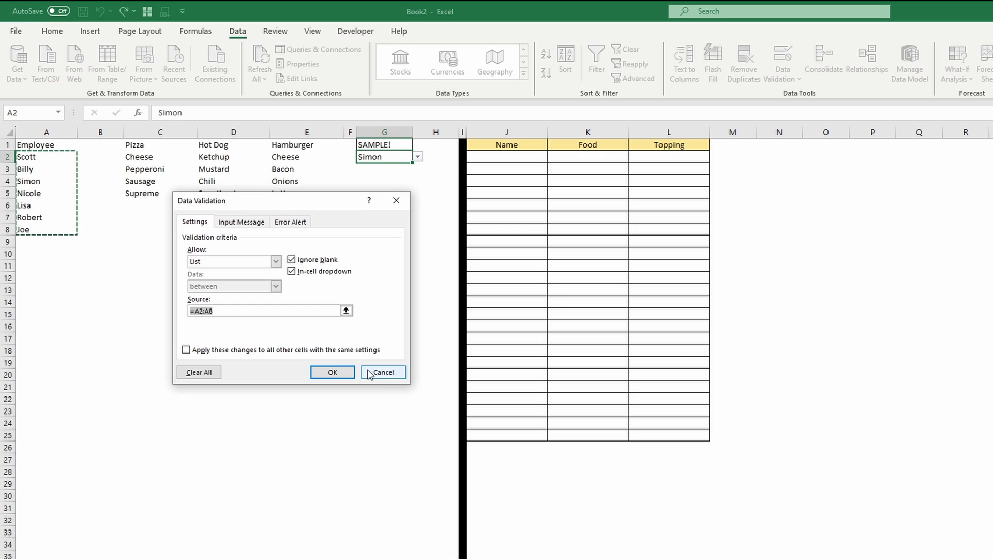
{"action": "left_click", "coordinate": [383, 373]}
{"action": "left_click", "coordinate": [33, 243]}
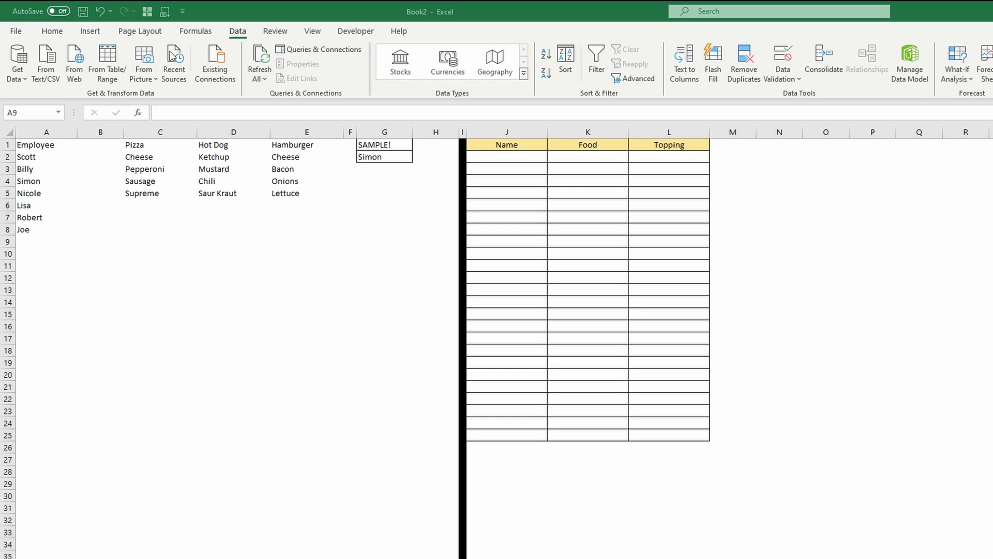
- Convert the Employee list A1:A8 into a table with headers
{"action": "left_click", "coordinate": [195, 31]}
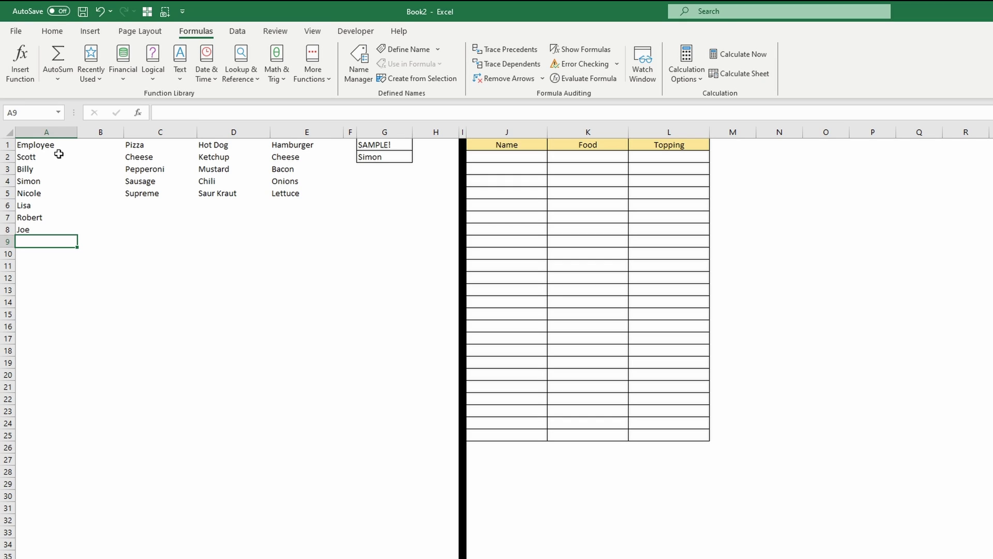
{"action": "left_click_drag", "start_coordinate": [52, 148], "coordinate": [48, 234]}
{"action": "key", "text": "alt+n"}
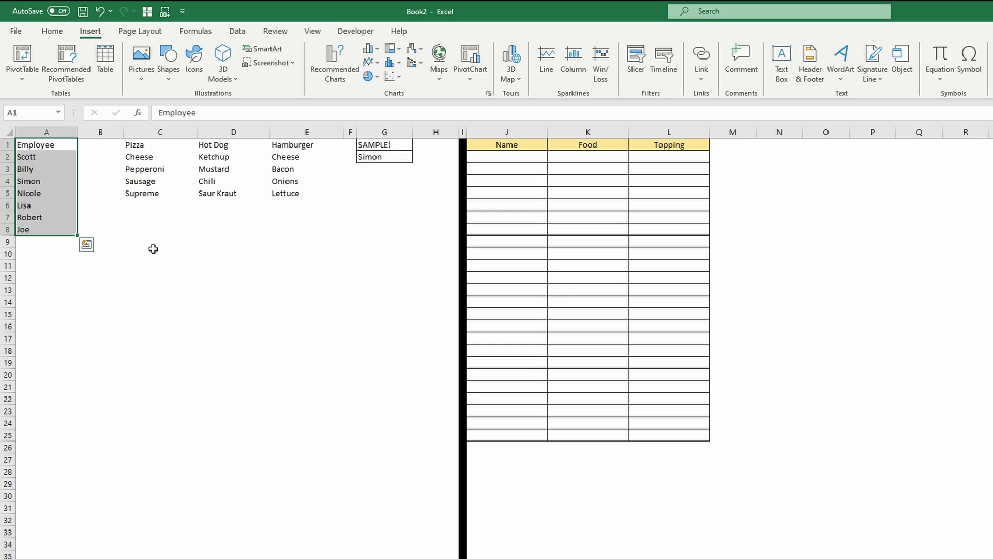
{"action": "key", "text": "Down"}
{"action": "key", "text": "Right"}
{"action": "key", "text": "Right"}
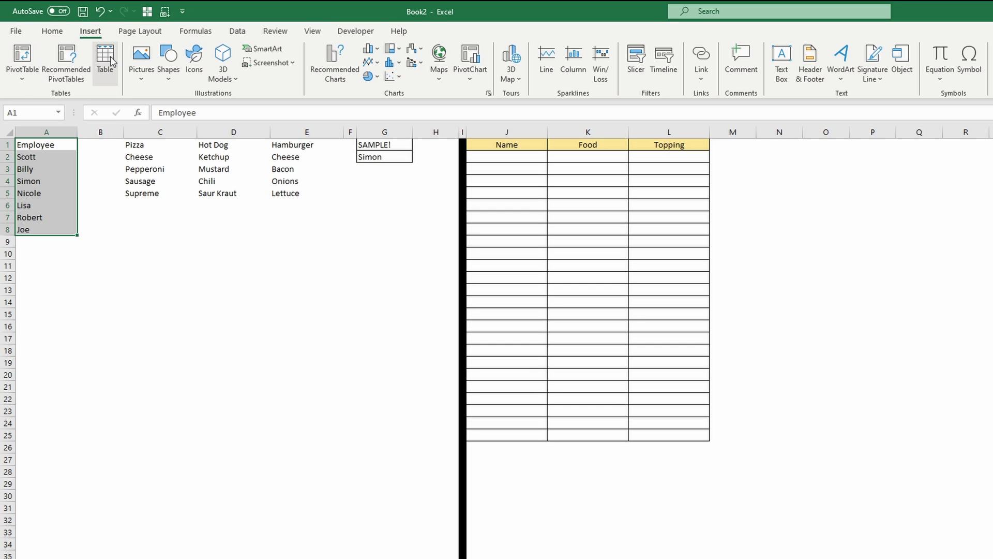
{"action": "key", "text": "Return"}
{"action": "left_click", "coordinate": [282, 324]}
{"action": "left_click", "coordinate": [288, 336]}
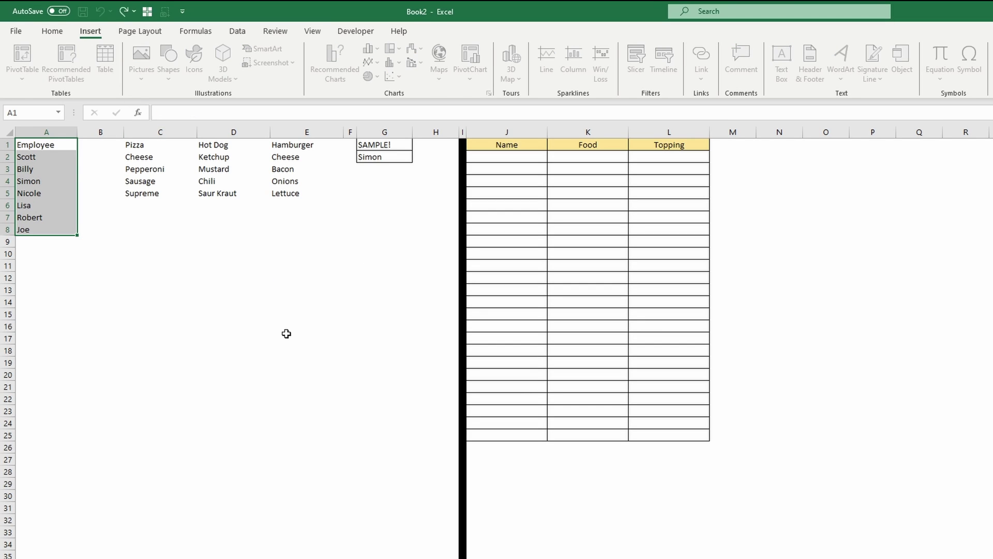
- Convert the food topping lists C1:E5 into a table with headers
{"action": "left_click_drag", "start_coordinate": [137, 145], "coordinate": [289, 195]}
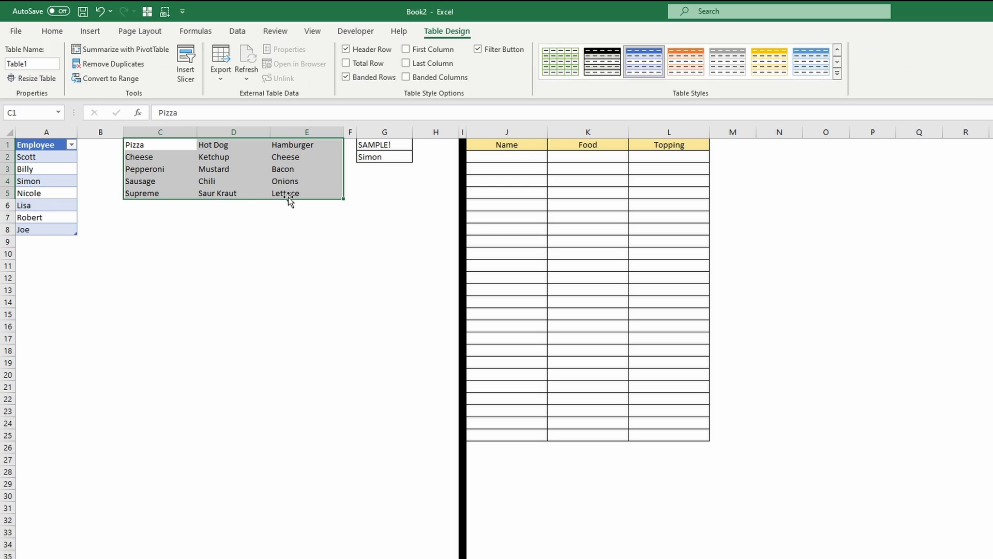
{"action": "left_click", "coordinate": [90, 31]}
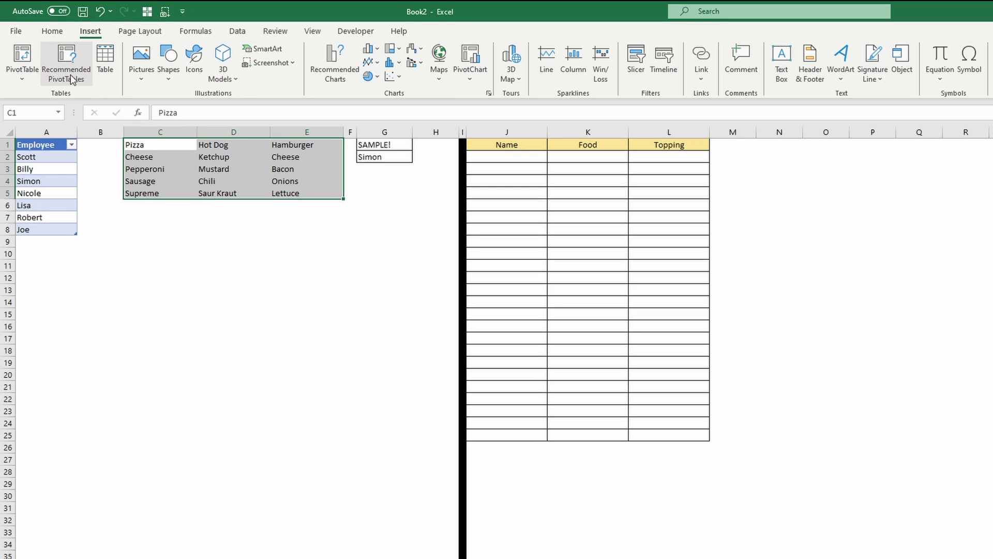
{"action": "left_click", "coordinate": [105, 61]}
{"action": "left_click", "coordinate": [265, 323]}
{"action": "left_click", "coordinate": [279, 337]}
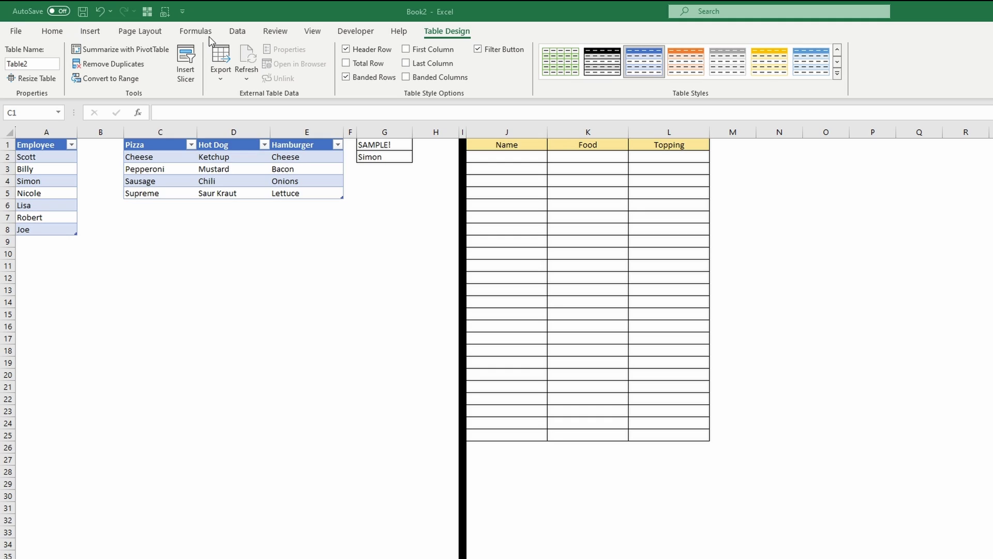
- Create the workbook name EmployeeList referring to =Table1[Employee] in Name Manager
{"action": "left_click", "coordinate": [41, 144]}
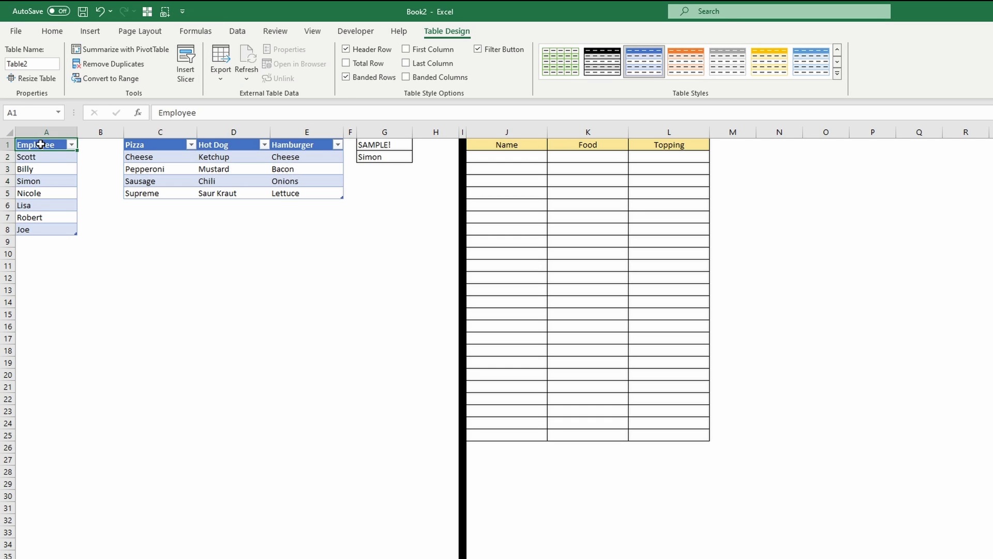
{"action": "left_click", "coordinate": [195, 31]}
{"action": "left_click", "coordinate": [360, 65]}
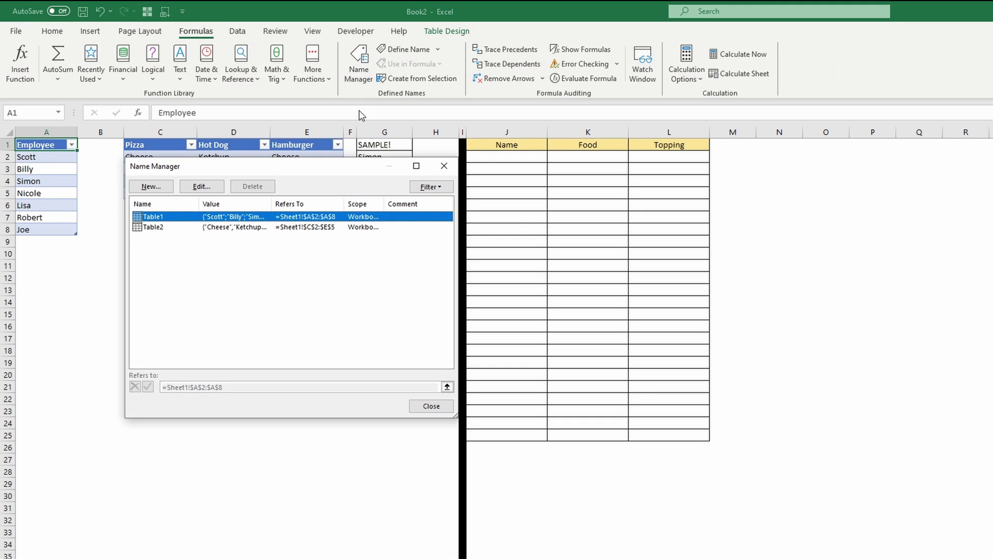
{"action": "left_click", "coordinate": [165, 188]}
{"action": "left_click", "coordinate": [223, 195]}
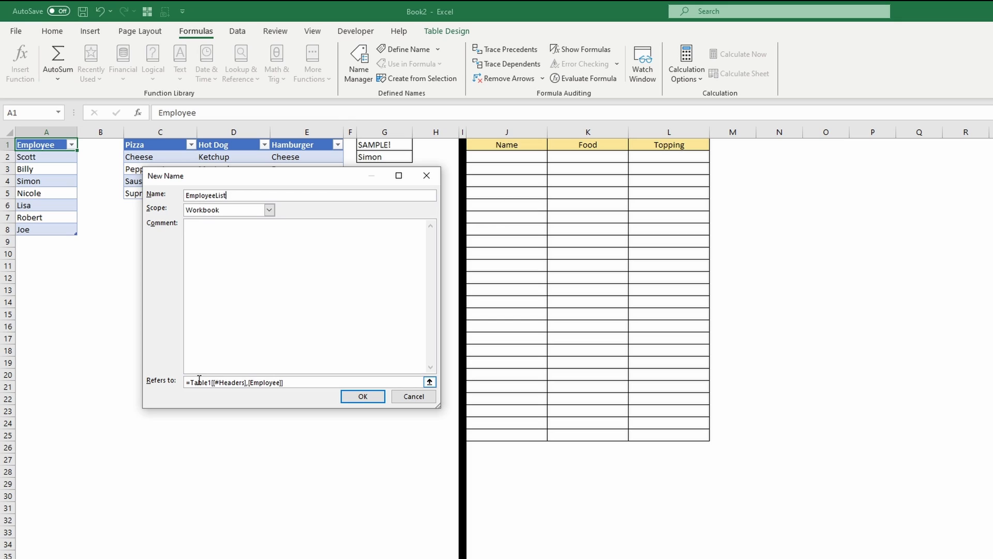
{"action": "left_click_drag", "start_coordinate": [248, 383], "coordinate": [213, 382]}
{"action": "key", "text": "Delete"}
{"action": "key", "text": "Delete"}
{"action": "key", "text": "End"}
{"action": "key", "text": "BackSpace"}
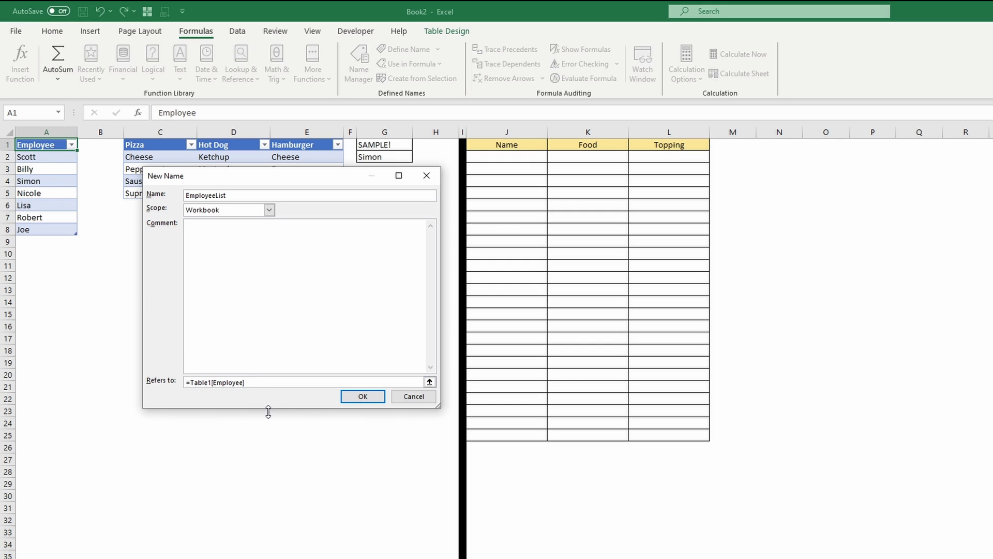
{"action": "left_click", "coordinate": [362, 396]}
{"action": "left_click", "coordinate": [433, 406]}
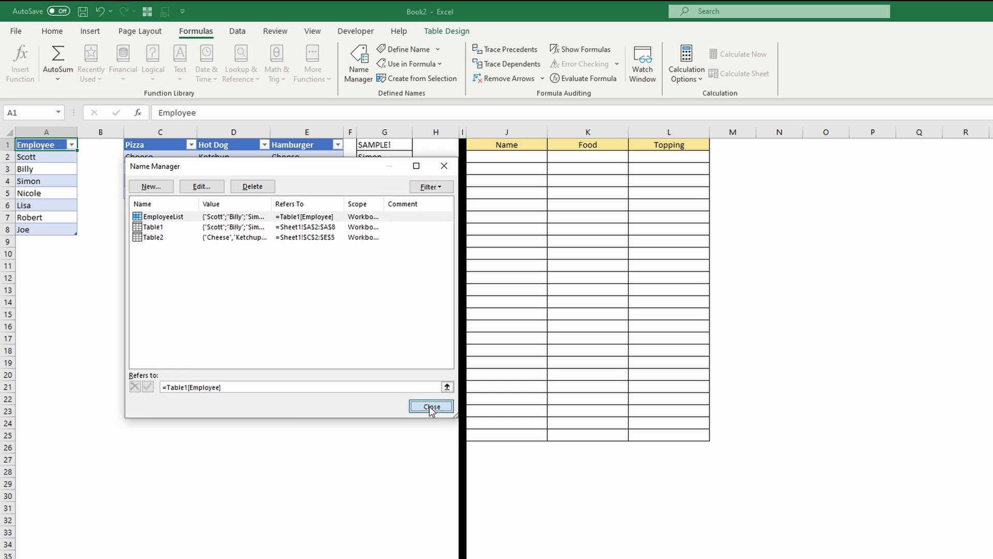
- Give J2 a list validation sourced from =EmployeeList and choose Simon in it
{"action": "left_click", "coordinate": [495, 160]}
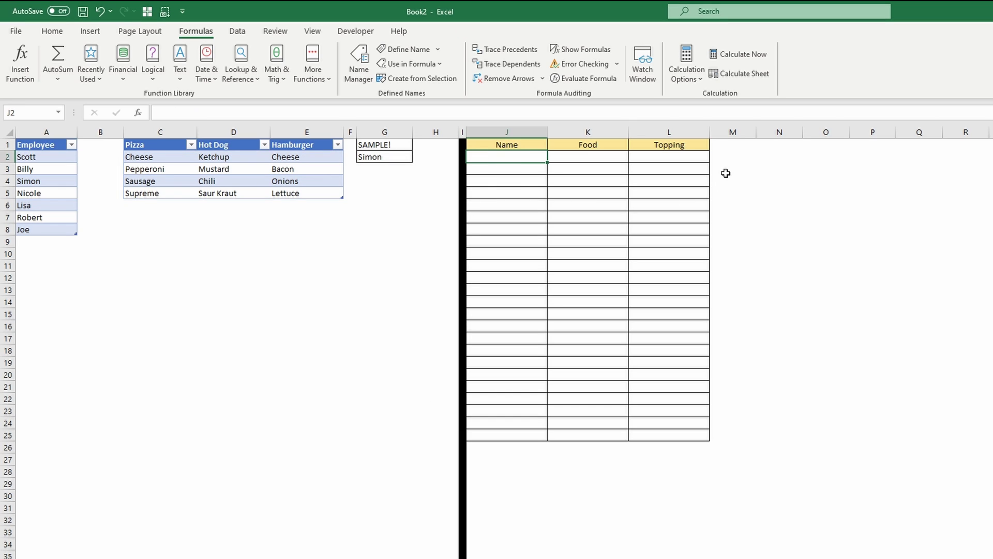
{"action": "left_click", "coordinate": [239, 32]}
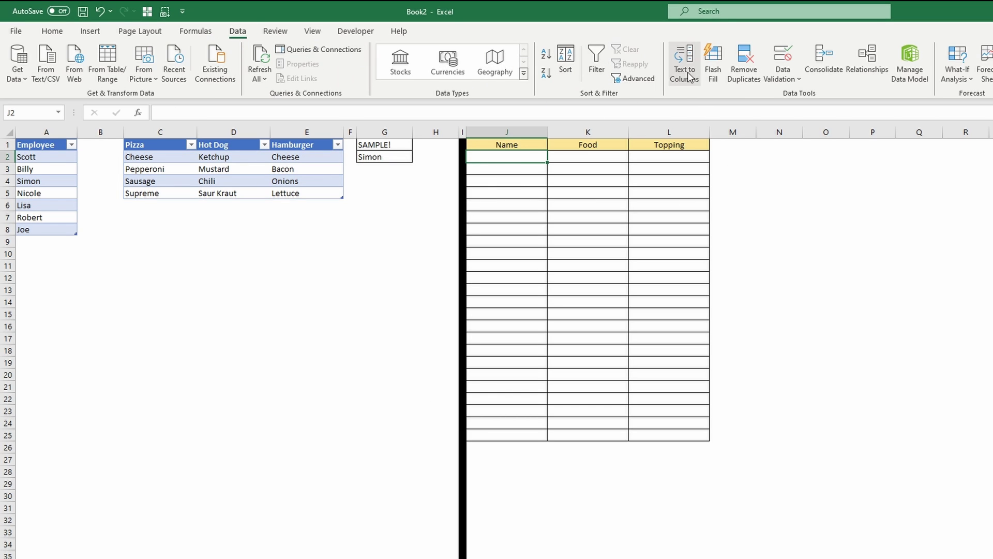
{"action": "left_click", "coordinate": [784, 77]}
{"action": "left_click", "coordinate": [808, 96]}
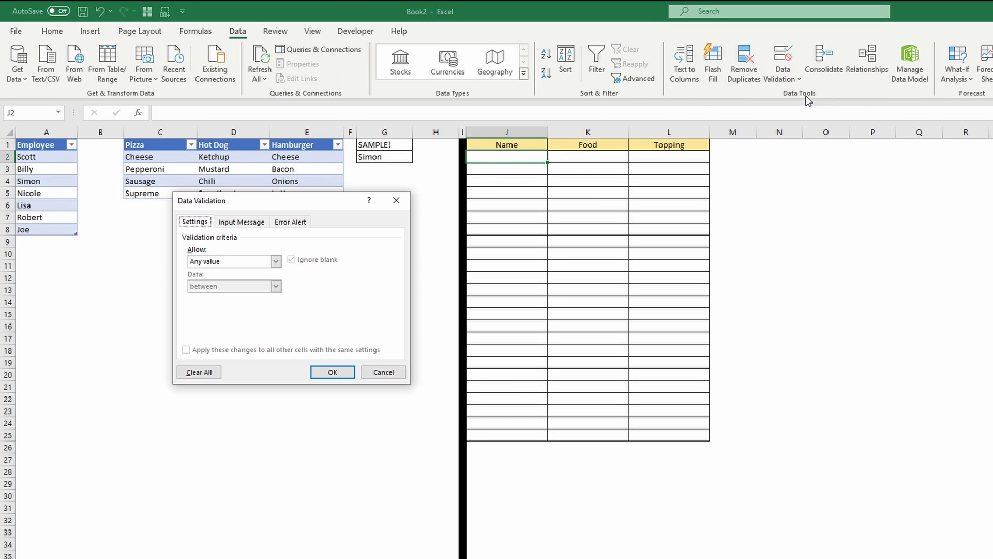
{"action": "left_click", "coordinate": [244, 261]}
{"action": "left_click", "coordinate": [211, 297]}
{"action": "left_click", "coordinate": [230, 310]}
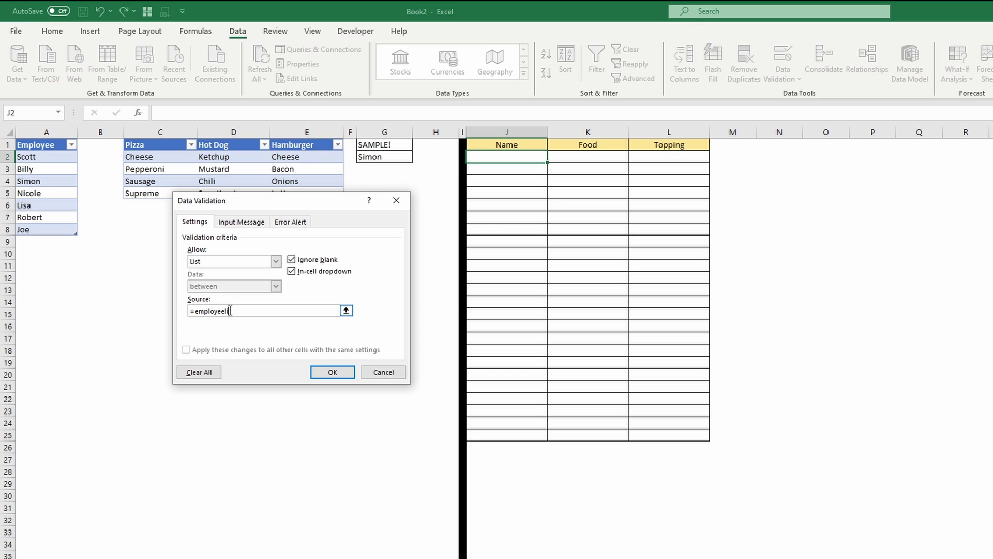
{"action": "left_click", "coordinate": [333, 372]}
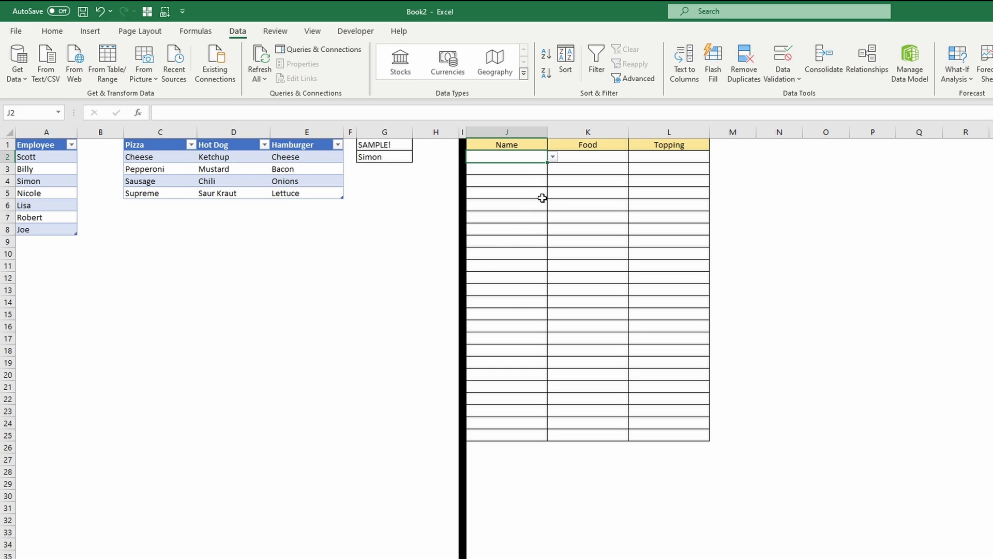
{"action": "left_click", "coordinate": [554, 156]}
{"action": "left_click", "coordinate": [506, 190]}
- Copy J2 and paste only its validation onto J2:J25
{"action": "key", "text": "ctrl+c"}
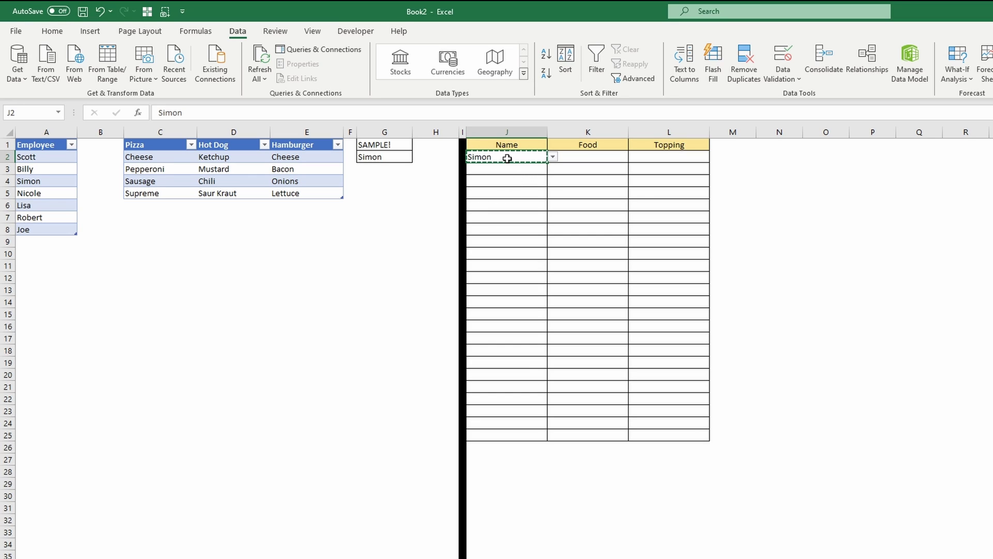
{"action": "left_click_drag", "start_coordinate": [505, 159], "coordinate": [483, 432]}
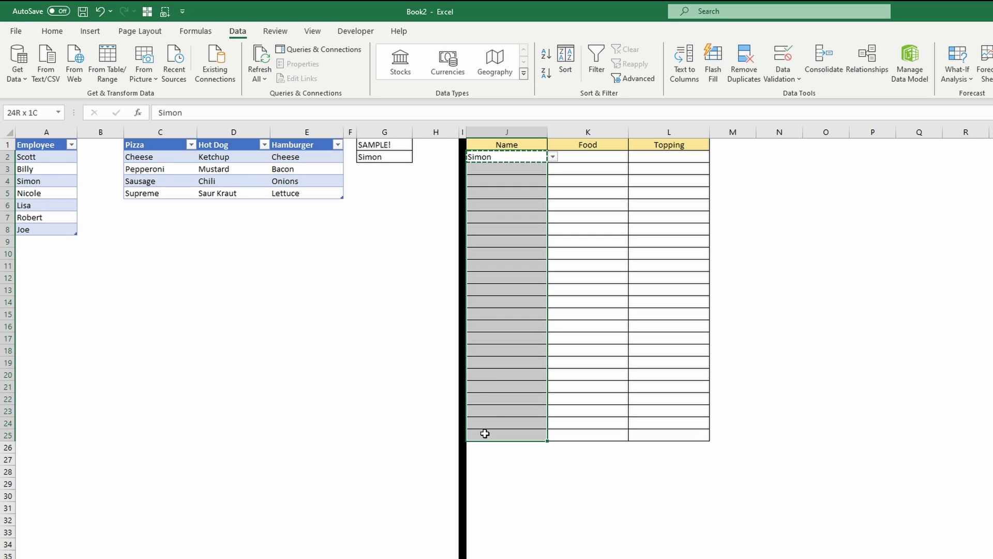
{"action": "right_click", "coordinate": [498, 394]}
{"action": "left_click", "coordinate": [546, 495]}
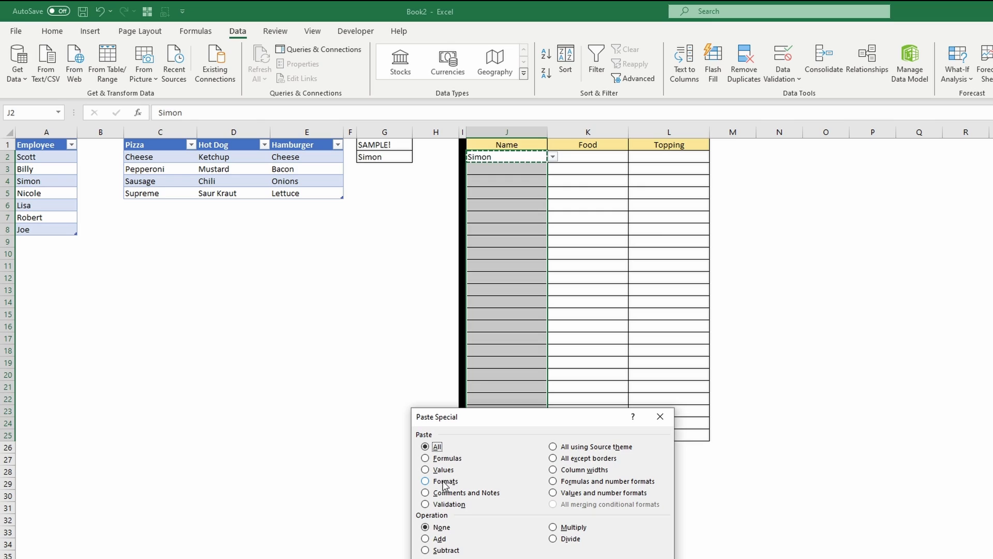
{"action": "left_click", "coordinate": [442, 504]}
{"action": "key", "text": "Return"}
- Choose Simon in J3 and Lisa in J4 from their name drop-downs
{"action": "left_click", "coordinate": [525, 175]}
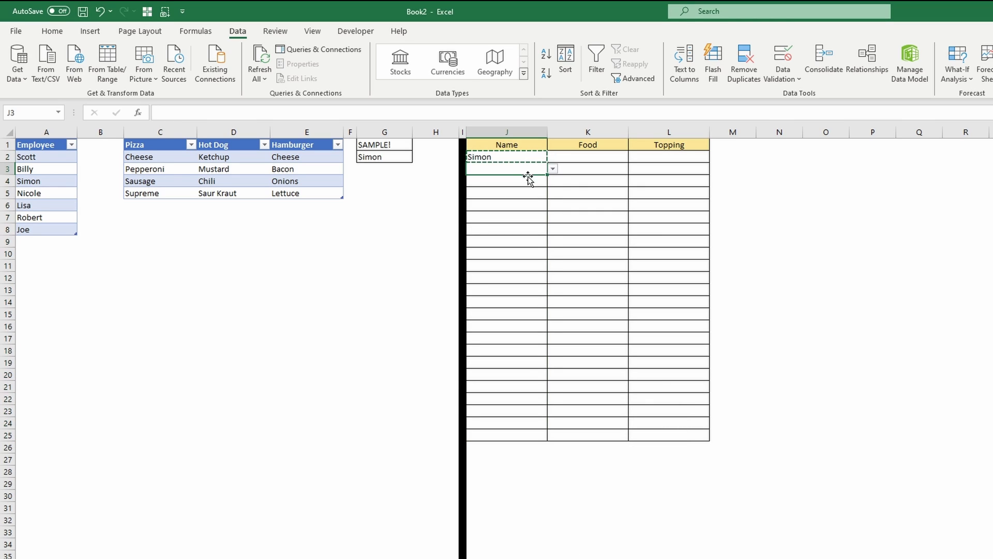
{"action": "left_click", "coordinate": [553, 170]}
{"action": "left_click", "coordinate": [513, 201]}
{"action": "left_click", "coordinate": [537, 182]}
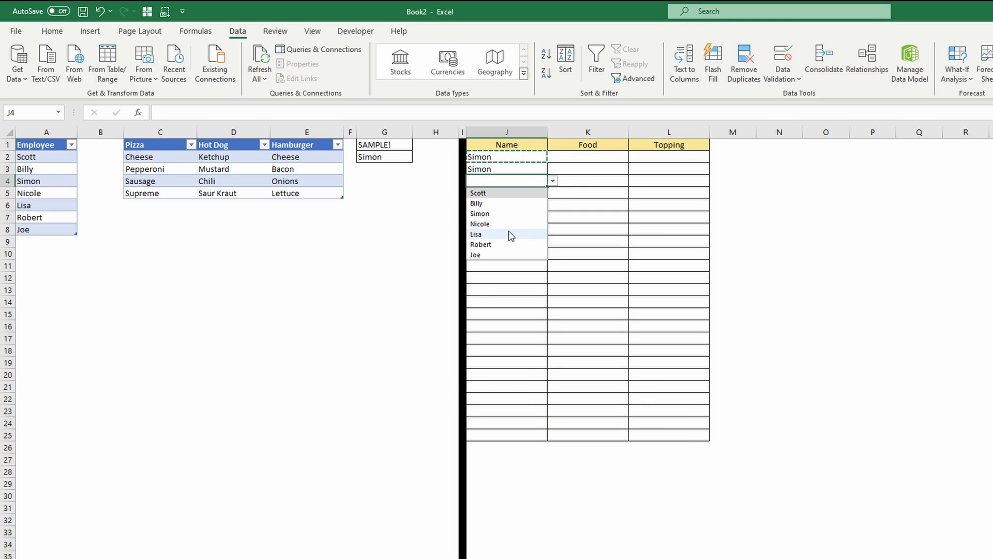
{"action": "left_click", "coordinate": [553, 181]}
{"action": "left_click", "coordinate": [513, 234]}
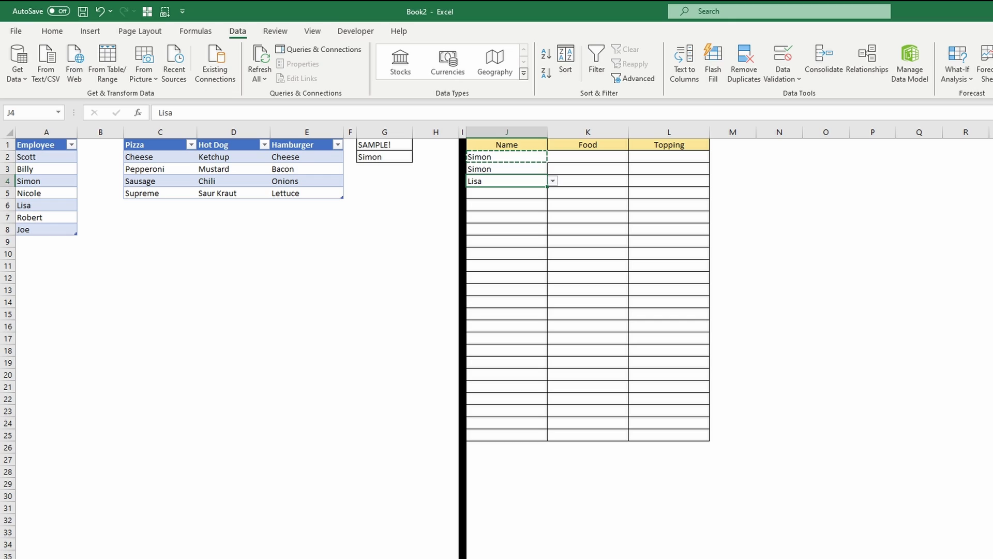
- Add employee 'Chiris' in A9 and select them from J5's name drop-down
{"action": "left_click", "coordinate": [45, 239]}
{"action": "type", "text": "Ch"}
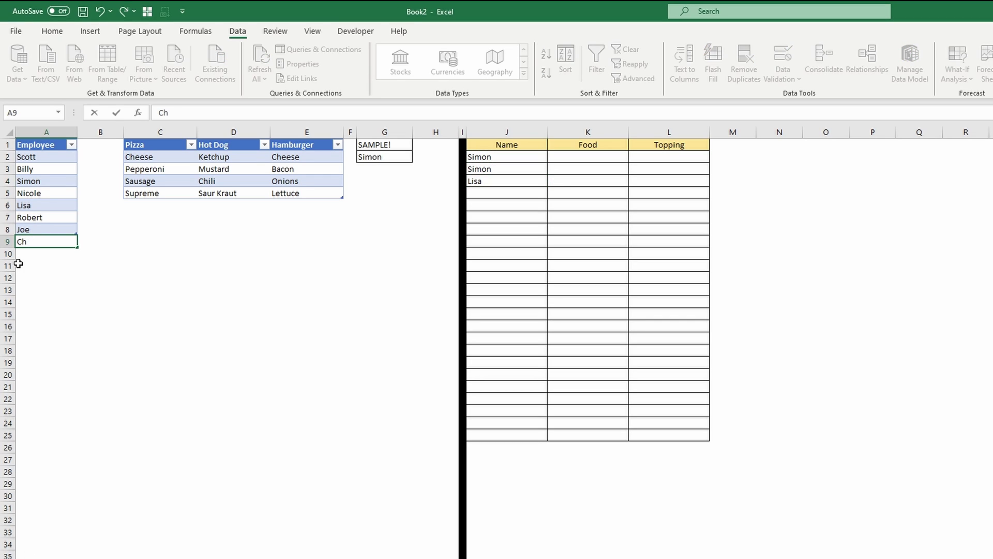
{"action": "type", "text": "iris"}
{"action": "key", "text": "Return"}
{"action": "left_click", "coordinate": [528, 191]}
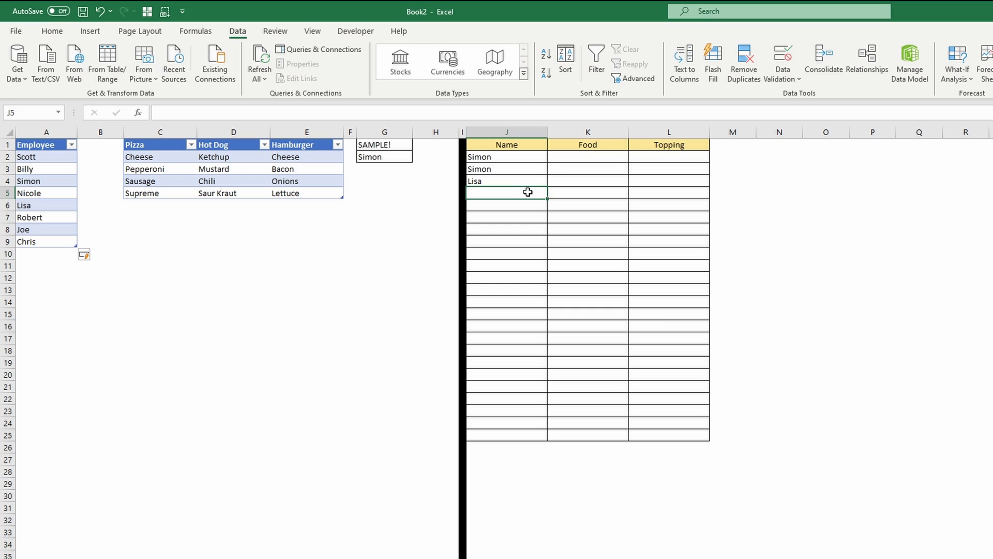
{"action": "left_click", "coordinate": [553, 193]}
{"action": "left_click", "coordinate": [495, 278]}
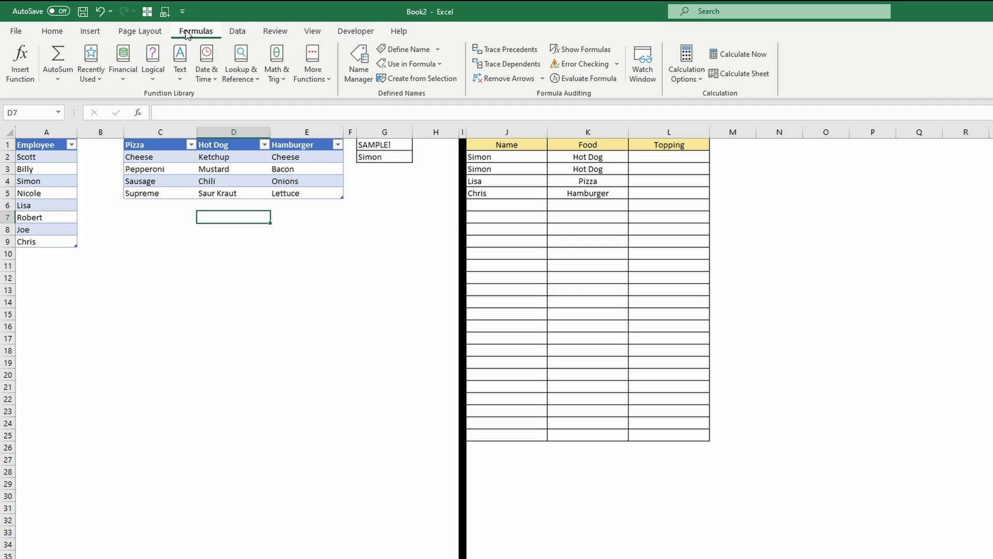
- With L2 selected, start a new defined name called ToppingsList
{"action": "left_click", "coordinate": [672, 157]}
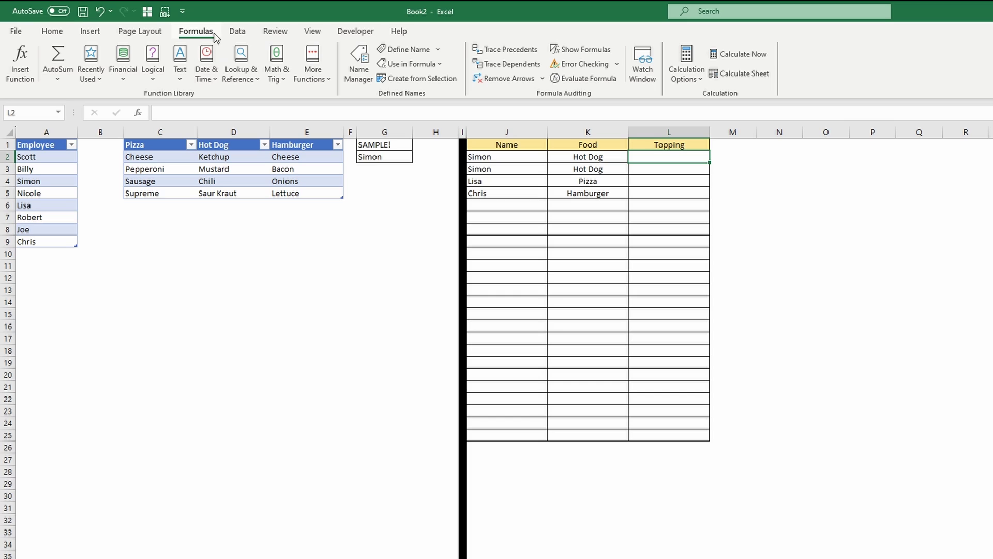
{"action": "left_click", "coordinate": [358, 62]}
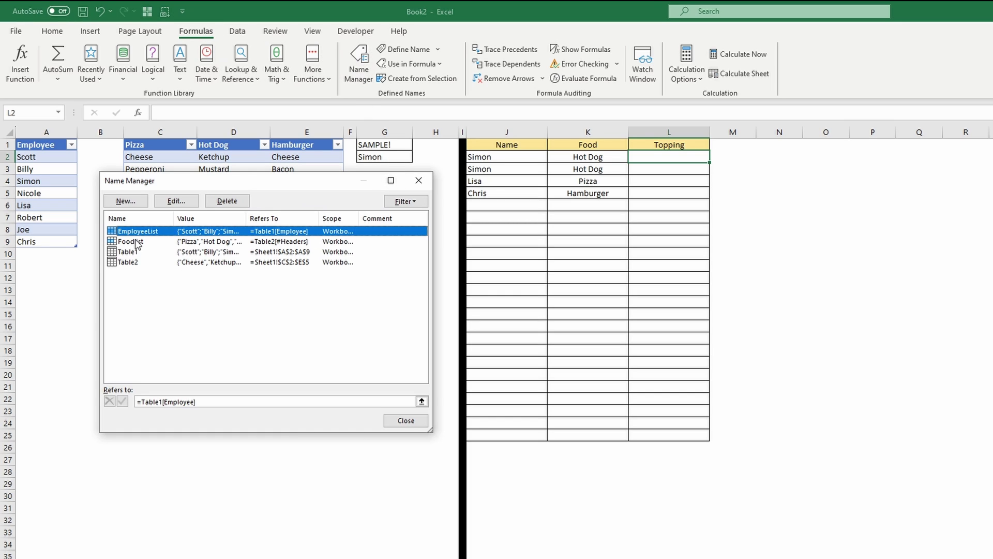
{"action": "left_click", "coordinate": [145, 201]}
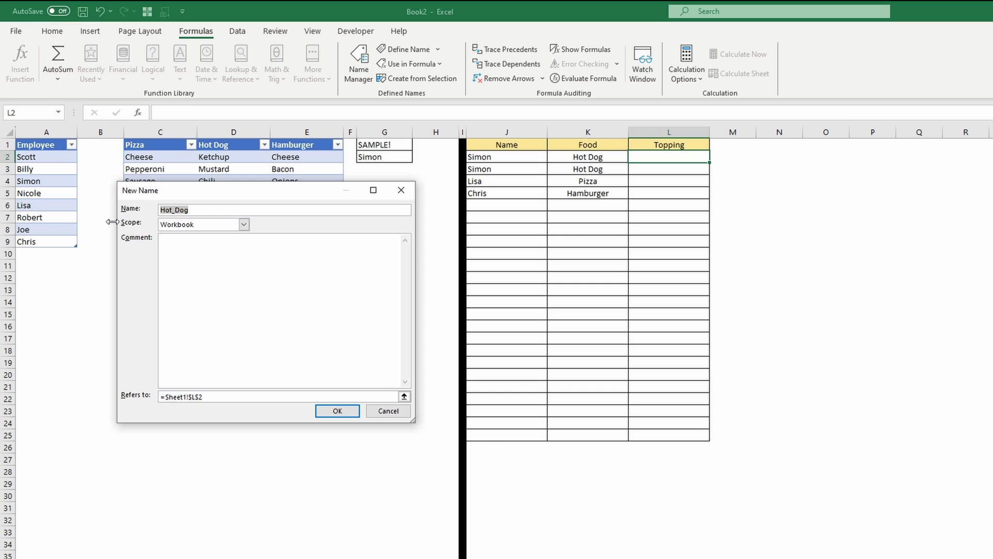
{"action": "type", "text": "Too"}
{"action": "left_click", "coordinate": [205, 397]}
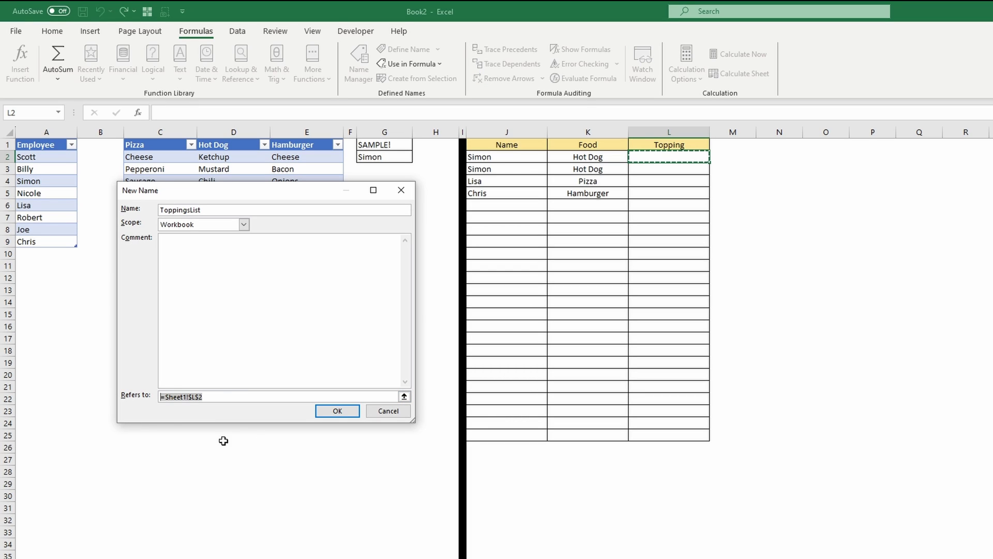
- Set ToppingsList to refer to =INDIRECT("Table2["&K2&"]") and close Name Manager
{"action": "type", "text": "=indirect(\"Table2[\"&K2"}
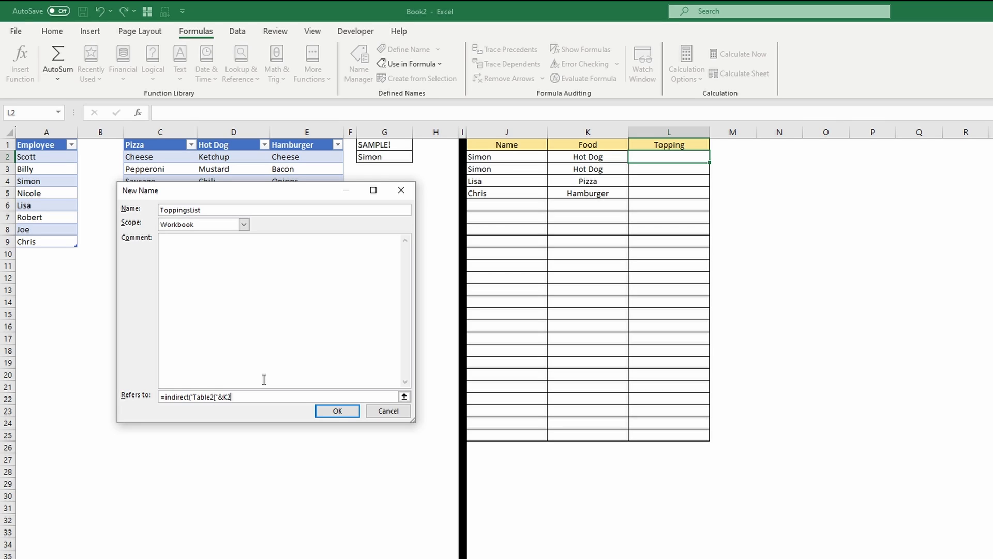
{"action": "type", "text": "&"}
{"action": "left_click", "coordinate": [336, 410]}
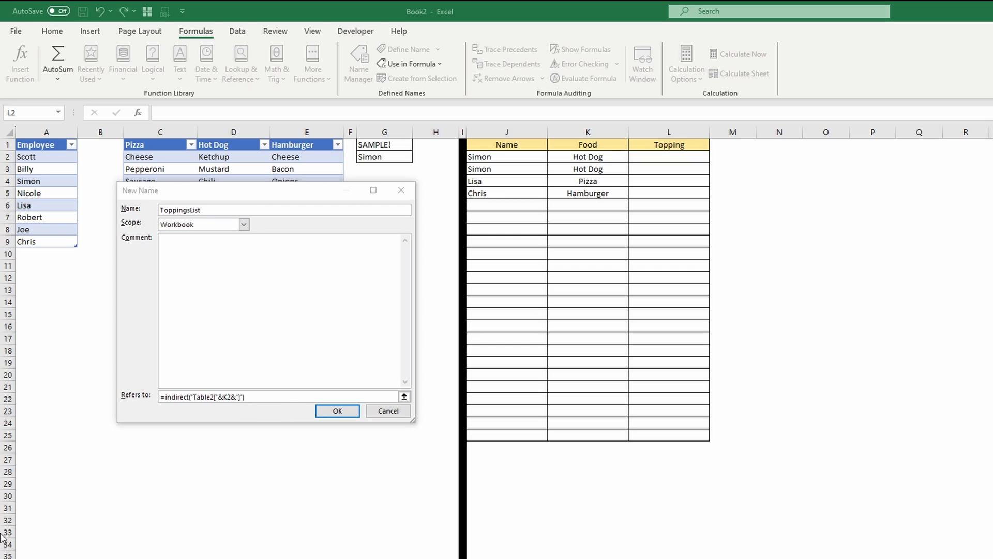
{"action": "left_click", "coordinate": [322, 411]}
{"action": "key", "text": "ctrl+F3"}
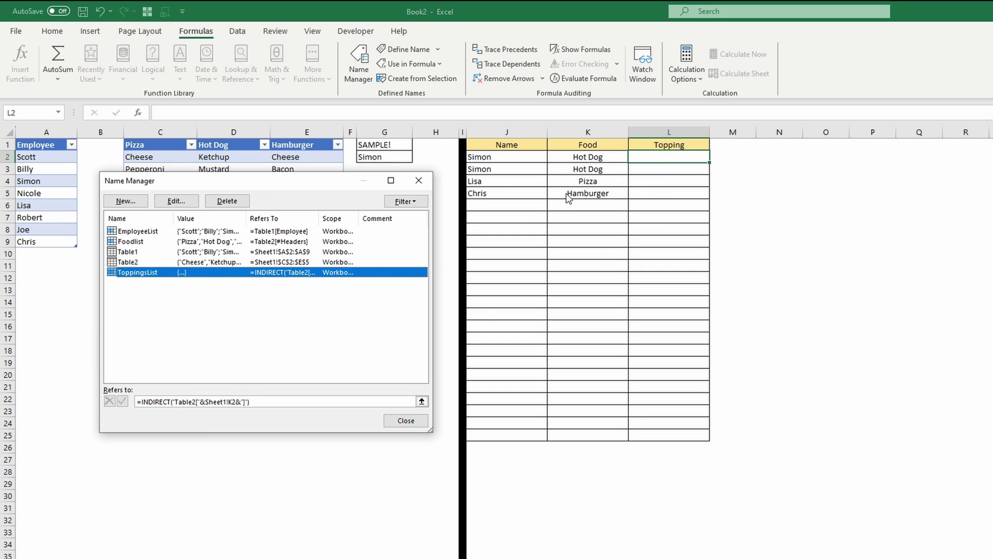
{"action": "left_click", "coordinate": [419, 181]}
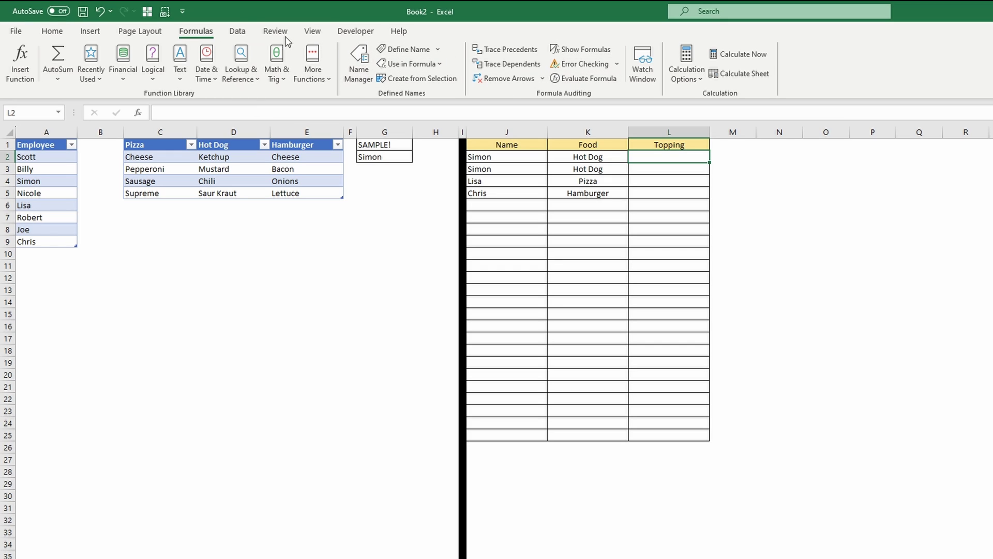
- Add a list validation to L2 with source =ToppingsList
{"action": "left_click", "coordinate": [238, 32]}
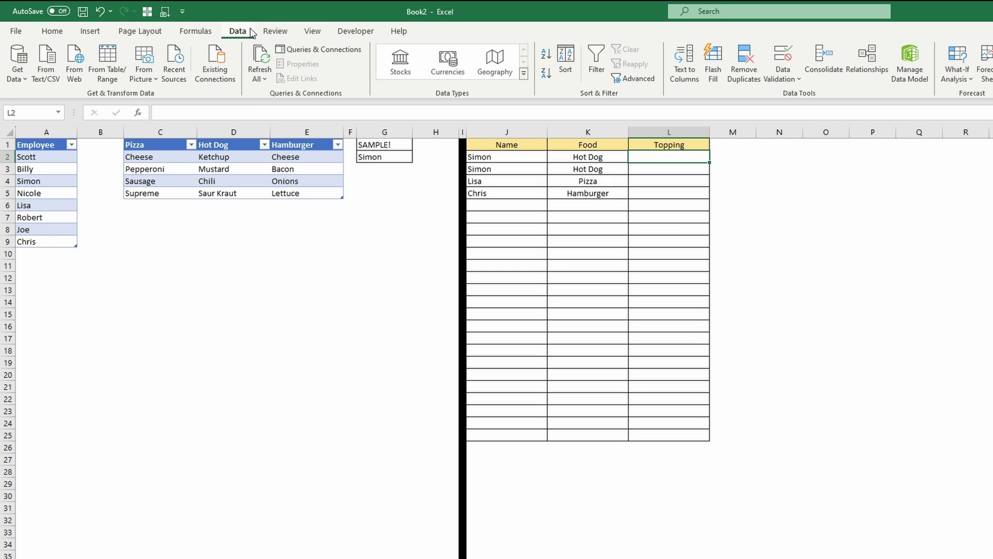
{"action": "left_click", "coordinate": [782, 77]}
{"action": "left_click", "coordinate": [808, 96]}
{"action": "left_click", "coordinate": [210, 276]}
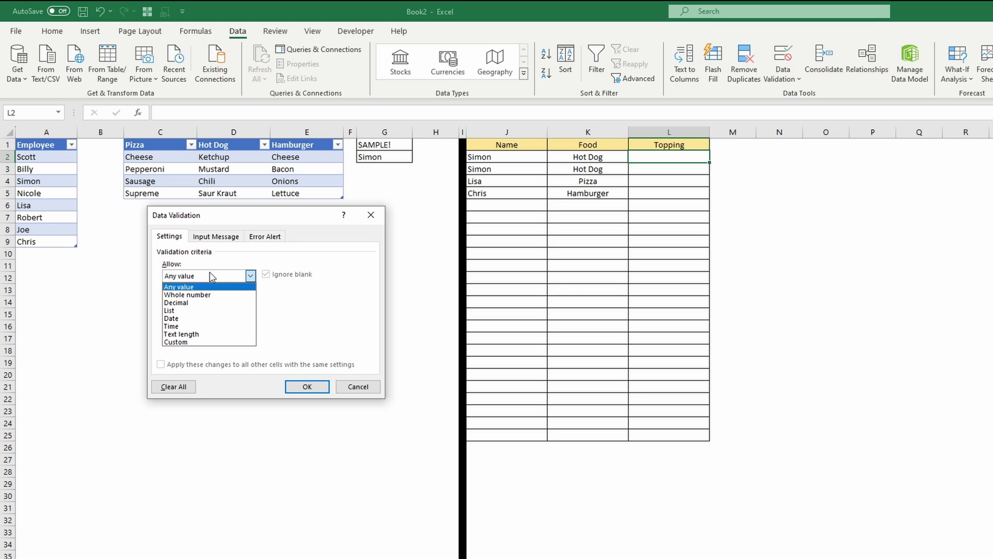
{"action": "left_click", "coordinate": [192, 312]}
{"action": "left_click", "coordinate": [199, 325]}
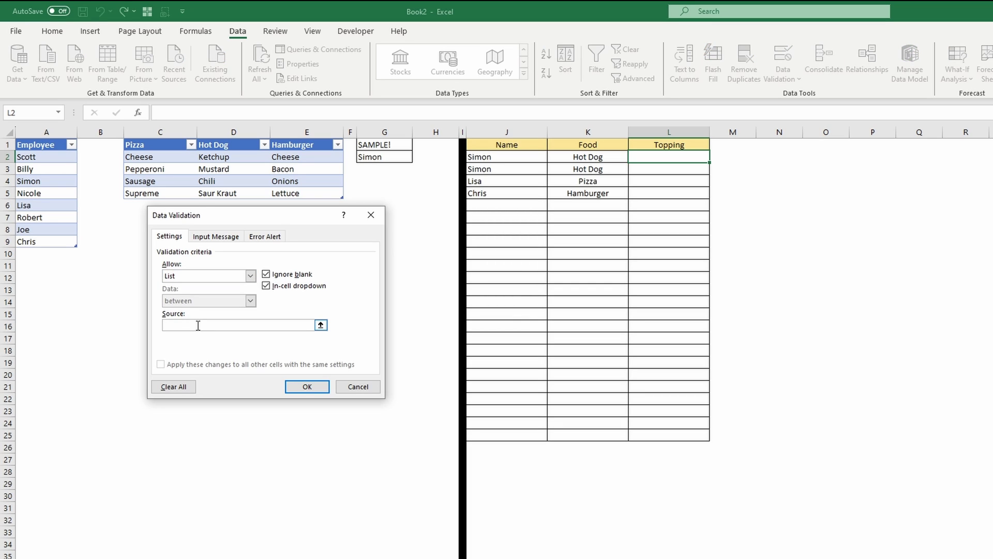
{"action": "type", "text": "=toppingsLis"}
{"action": "left_click", "coordinate": [306, 387]}
- Pick Mustard in L2, then paste its validation onto L3:L25
{"action": "left_click", "coordinate": [715, 157]}
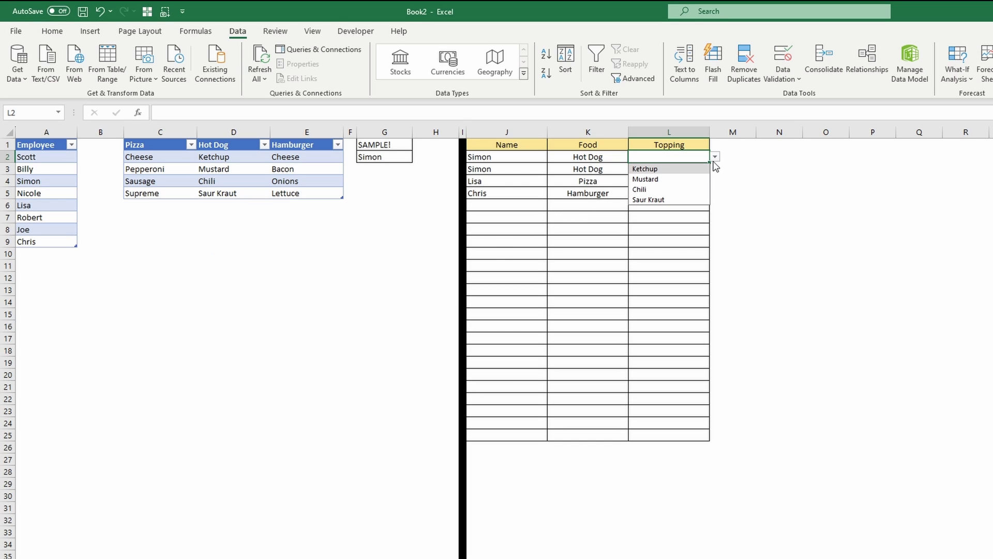
{"action": "left_click", "coordinate": [647, 179]}
{"action": "left_click", "coordinate": [647, 170]}
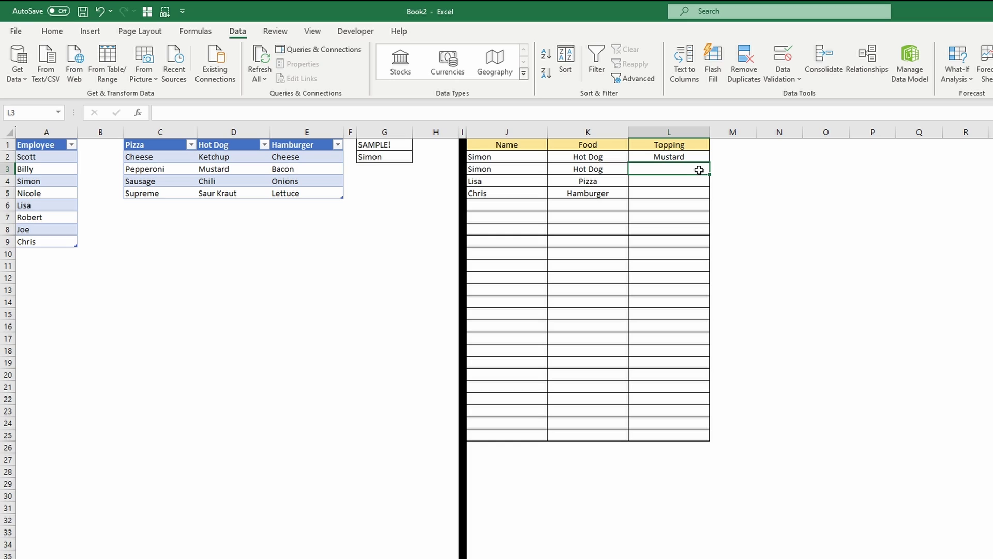
{"action": "left_click", "coordinate": [688, 156]}
{"action": "key", "text": "ctrl+c"}
{"action": "left_click", "coordinate": [659, 172]}
{"action": "left_click_drag", "start_coordinate": [659, 172], "coordinate": [658, 433]}
{"action": "right_click", "coordinate": [667, 401]}
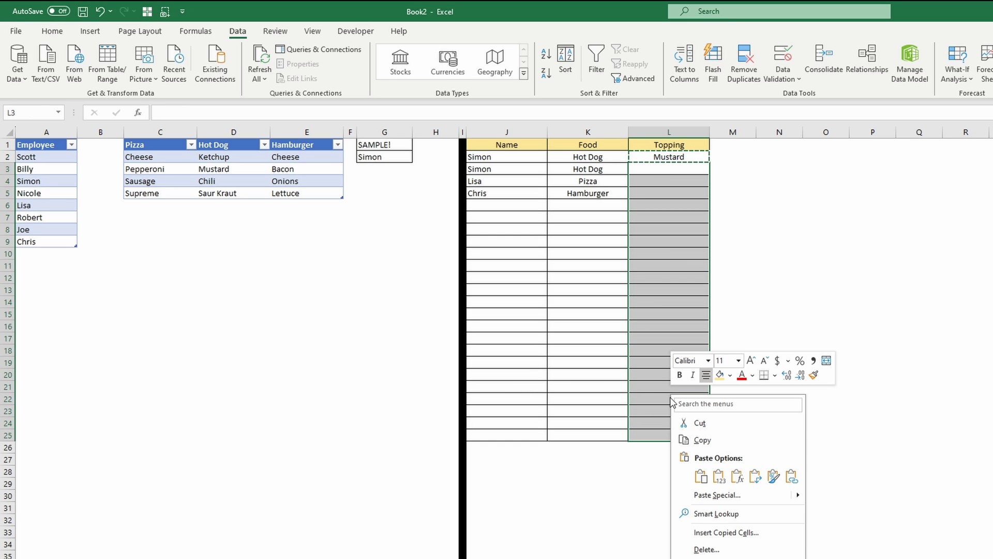
{"action": "left_click", "coordinate": [723, 494]}
{"action": "left_click", "coordinate": [635, 505]}
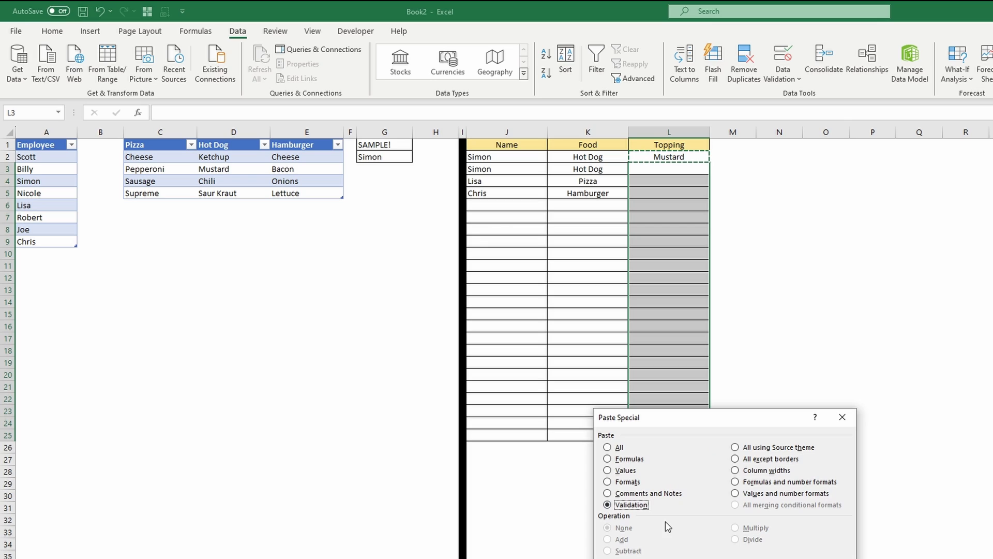
{"action": "key", "text": "Return"}
- Choose Mustard in L3, Cheese in L4 and Onions in L5
{"action": "left_click", "coordinate": [683, 196]}
{"action": "left_click", "coordinate": [687, 170]}
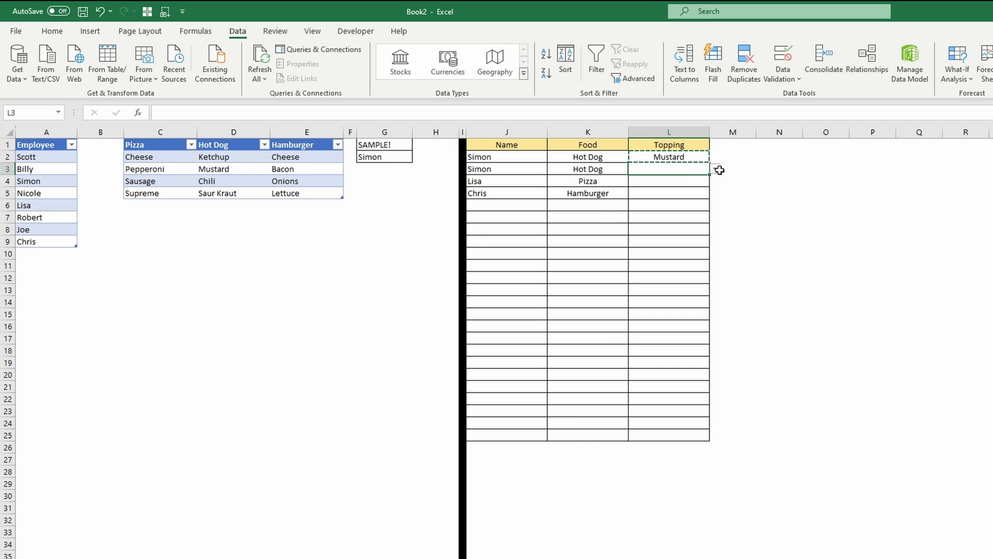
{"action": "left_click", "coordinate": [716, 171]}
{"action": "left_click", "coordinate": [667, 194]}
{"action": "left_click", "coordinate": [688, 180]}
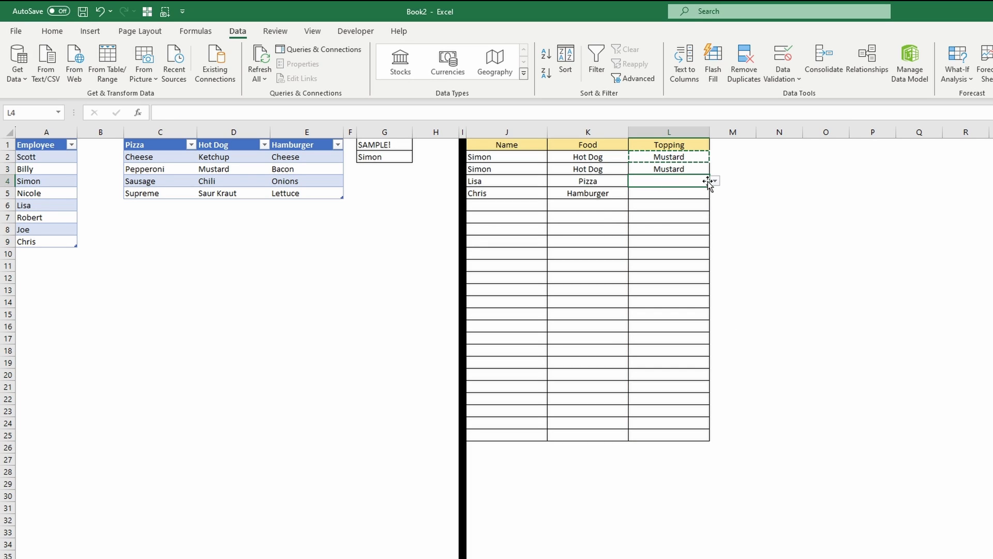
{"action": "left_click", "coordinate": [715, 181]}
{"action": "left_click", "coordinate": [672, 192]}
{"action": "left_click", "coordinate": [705, 196]}
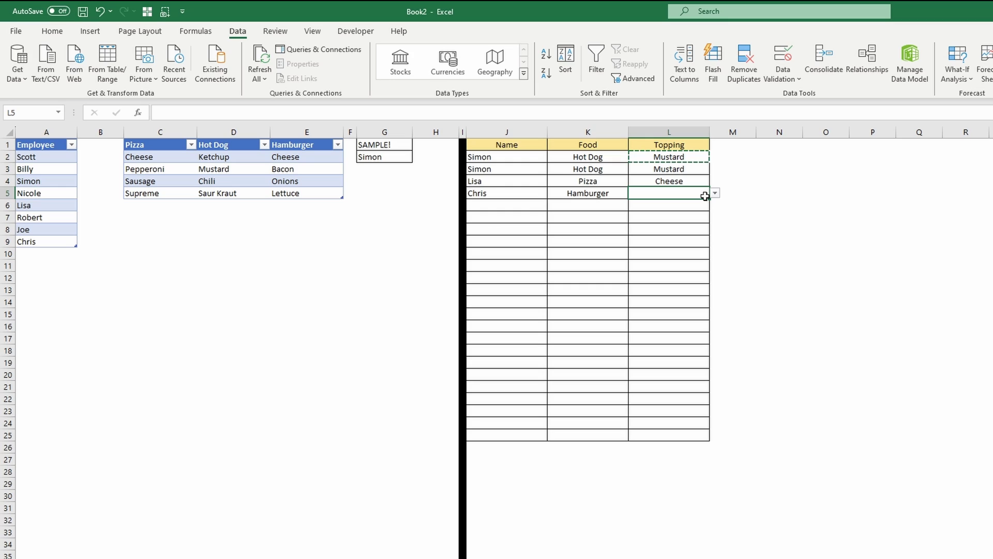
{"action": "left_click", "coordinate": [715, 193]}
{"action": "left_click", "coordinate": [647, 224]}
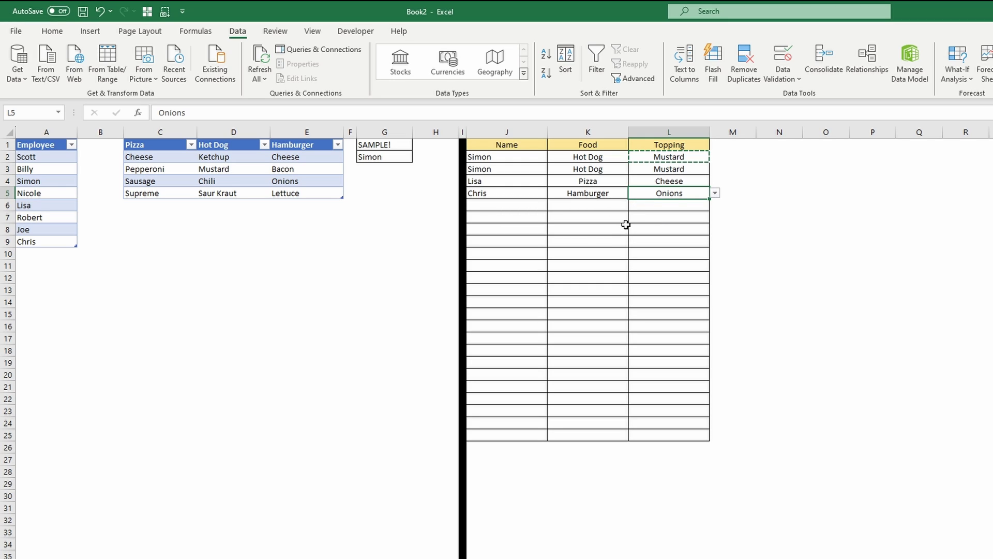